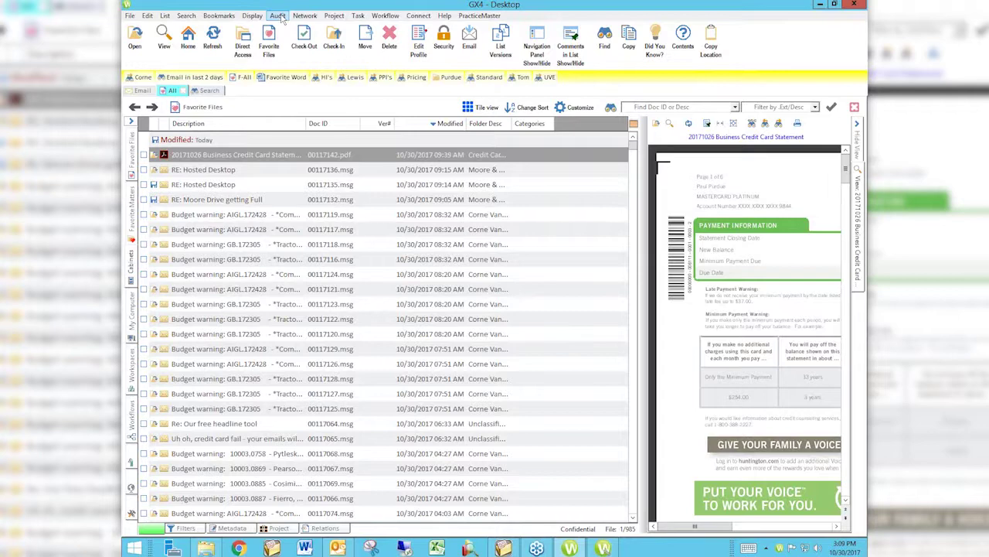
- View the audit history of the credit card statement document, then close it
click(278, 16)
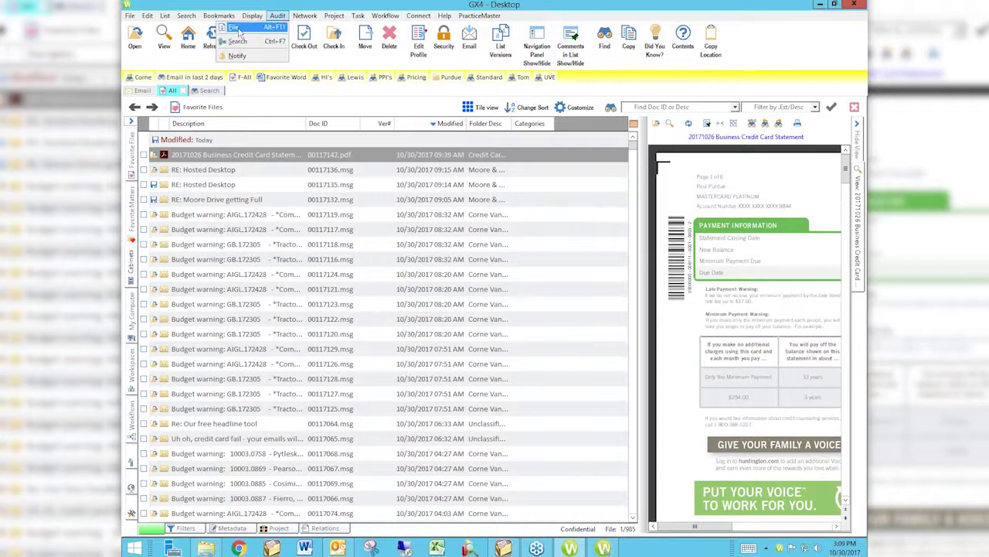
click(236, 29)
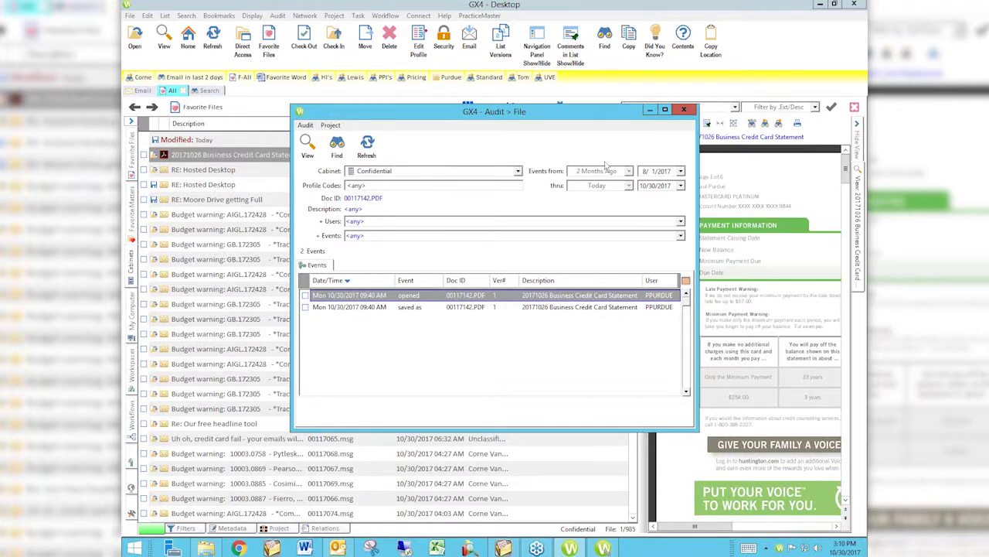
click(684, 109)
- Bring up the Audit search options and close them without running a search
click(277, 15)
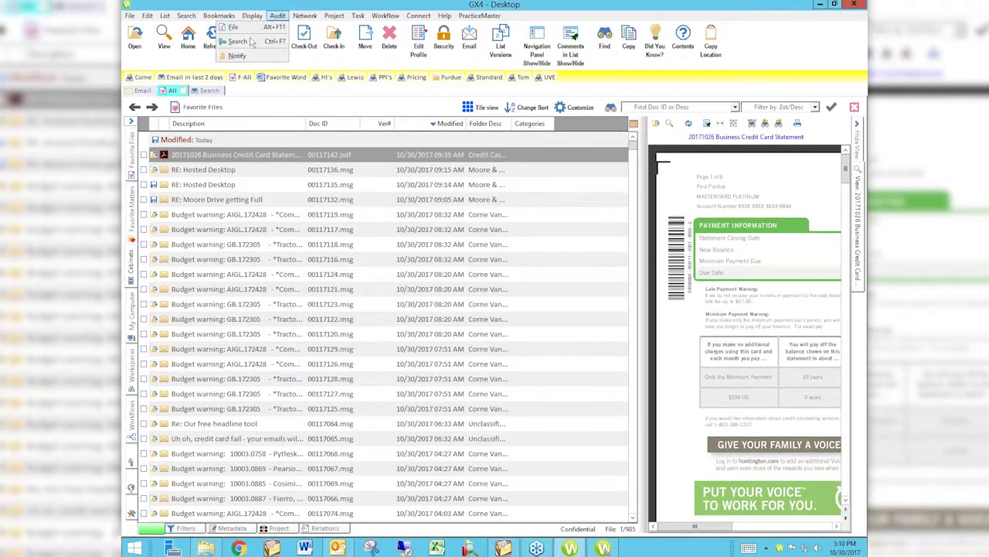
click(249, 41)
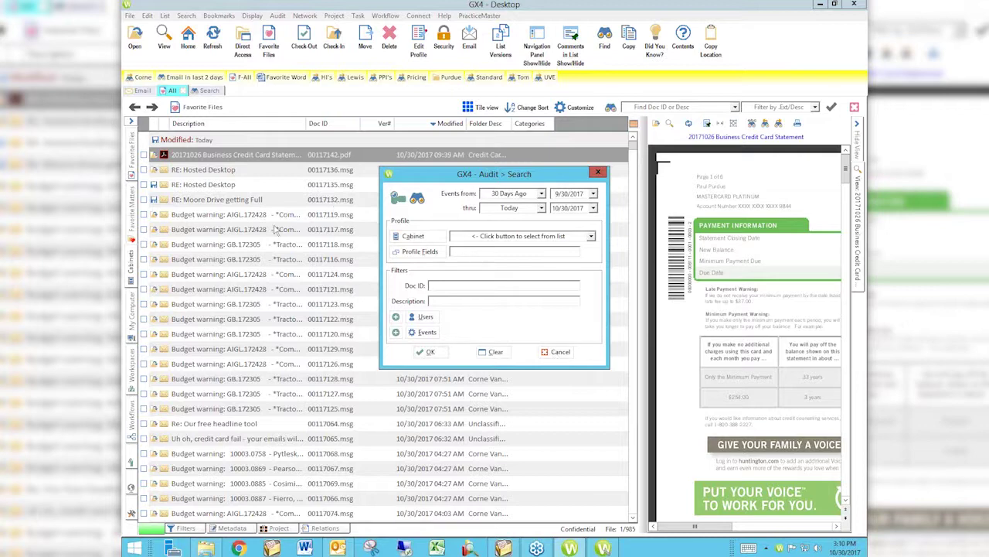
click(598, 172)
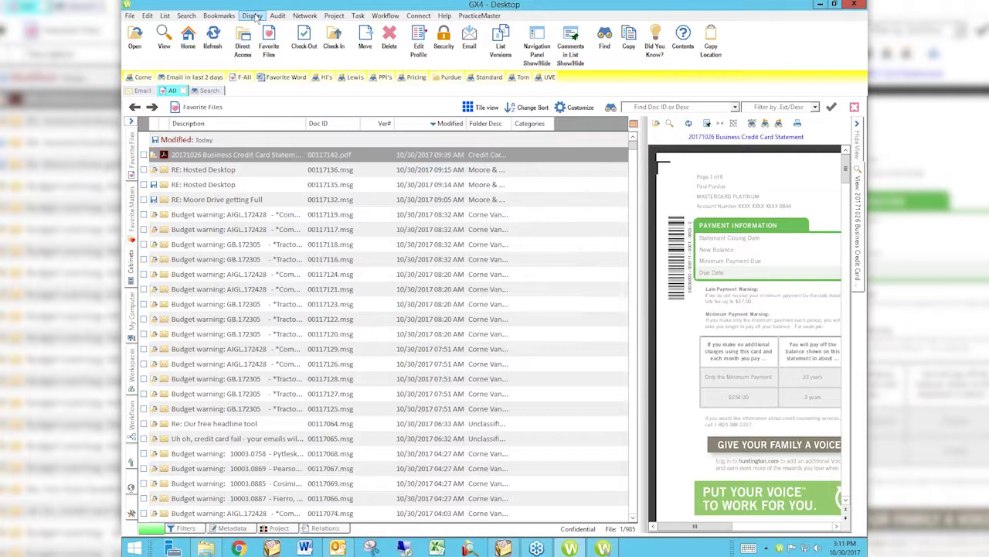
- Open the Audit Notify rules window from the Display menu
click(255, 16)
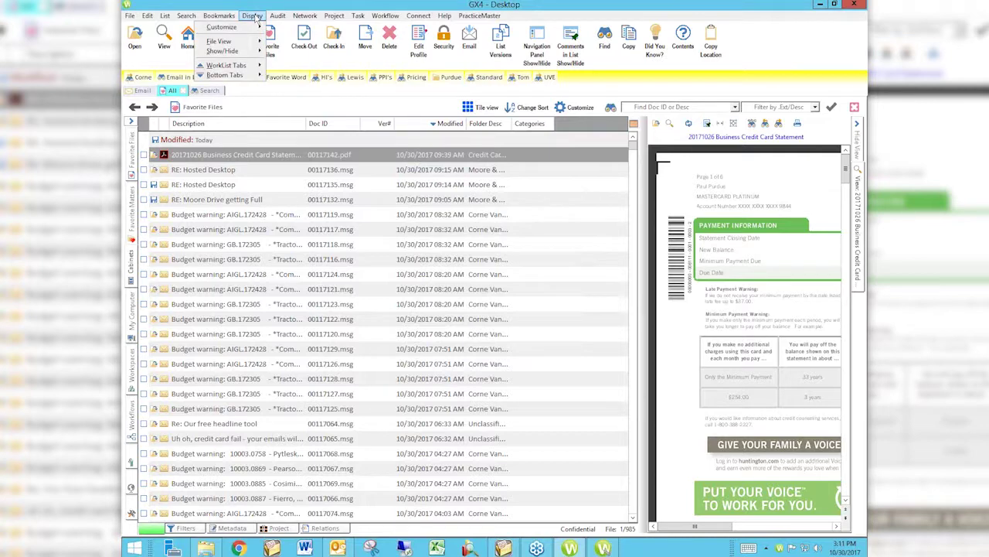
mouse_move(279, 17)
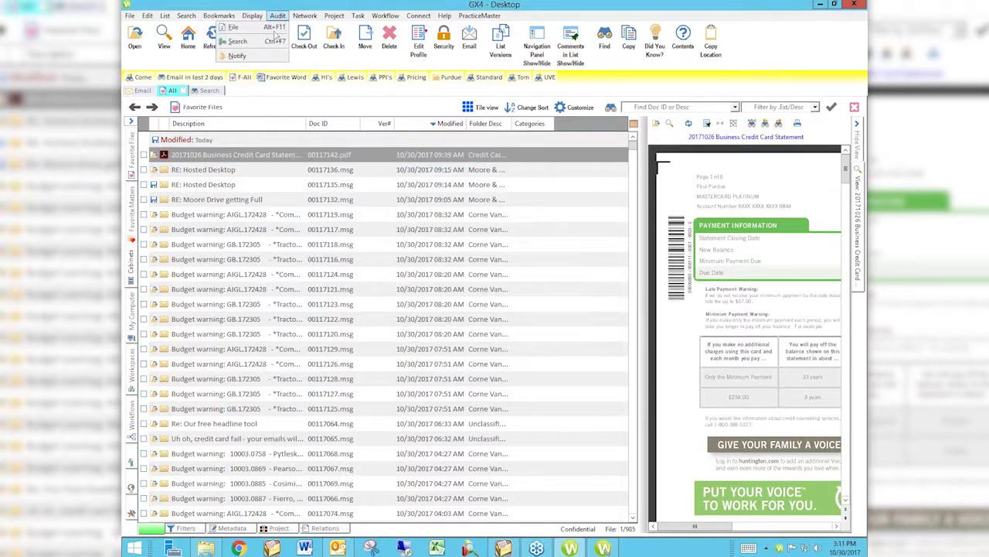
click(238, 57)
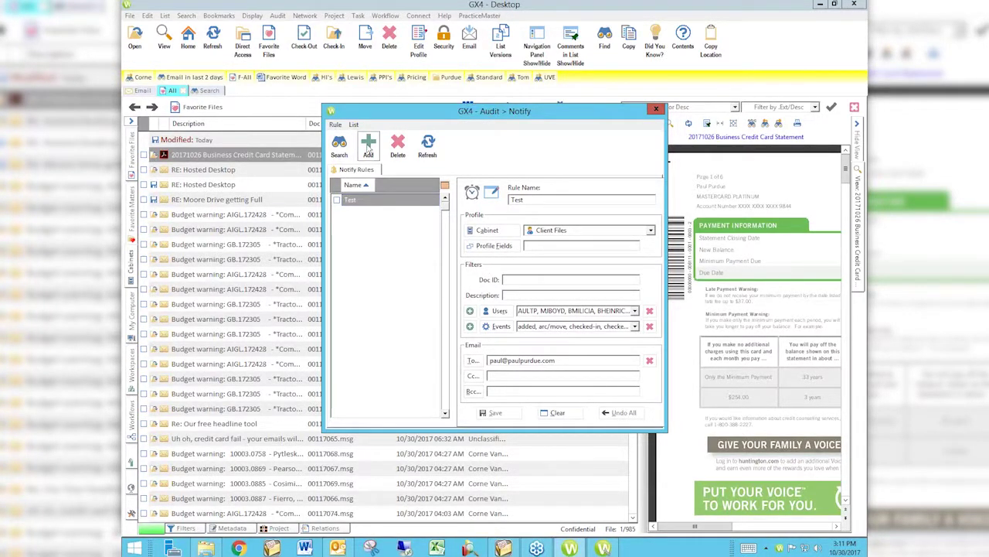
- Add a new notify rule named for the user's deletions, correcting a typo in the name
click(368, 146)
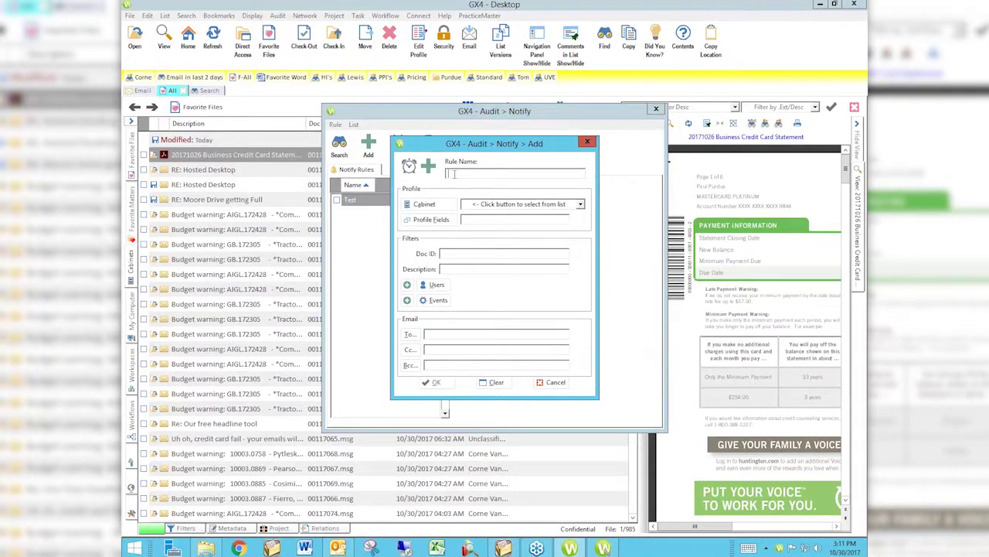
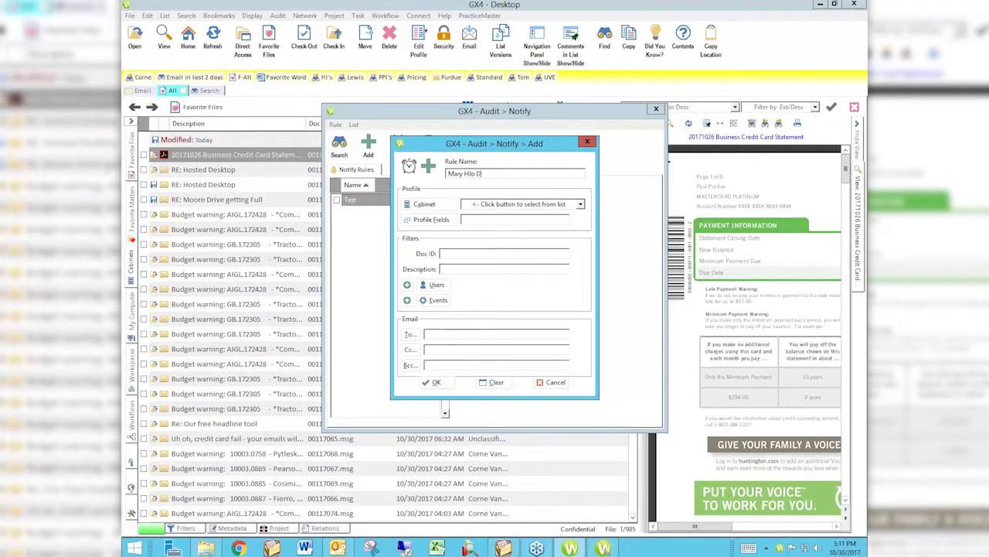
click(469, 172)
key(BackSpace)
double_click(470, 175)
- Set the rule's cabinet to Client Files
click(580, 205)
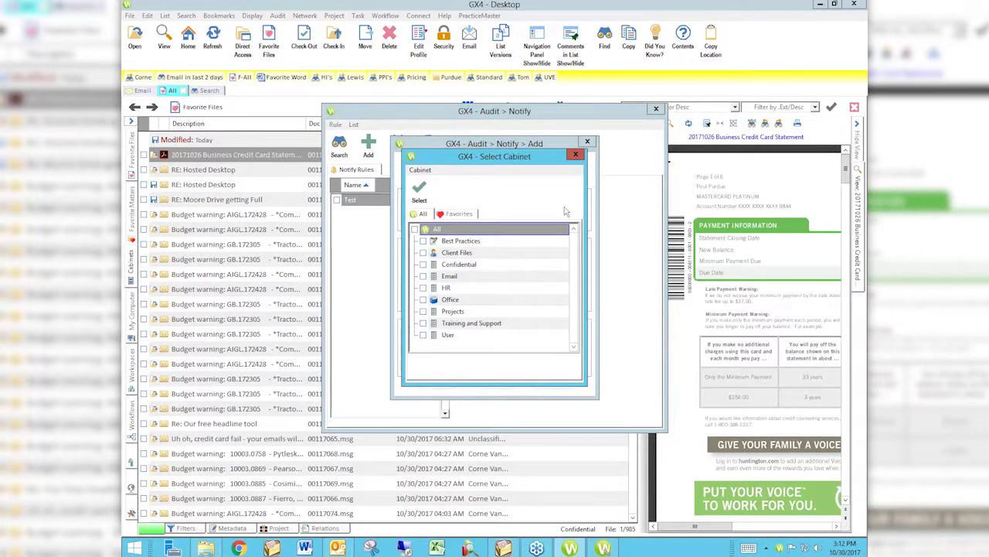
click(431, 255)
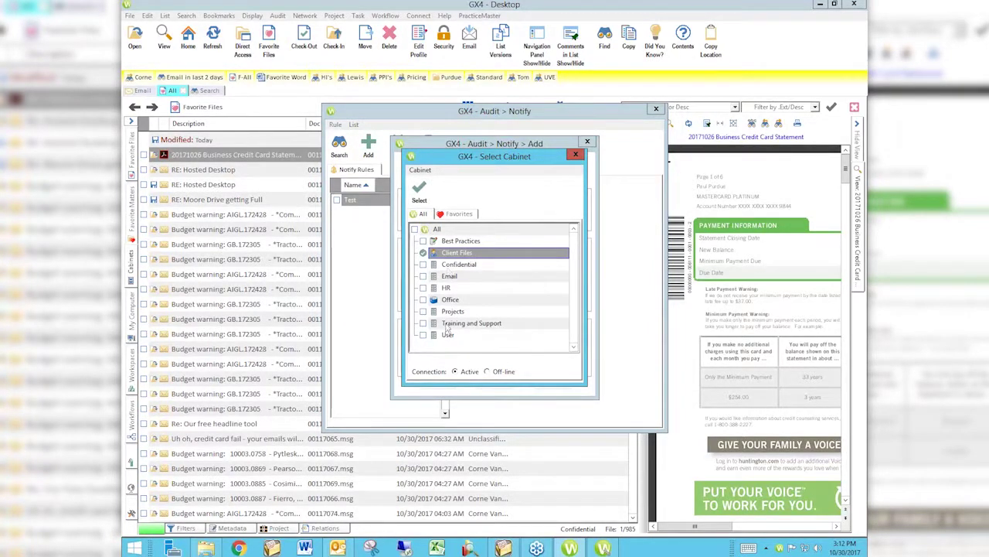
click(419, 190)
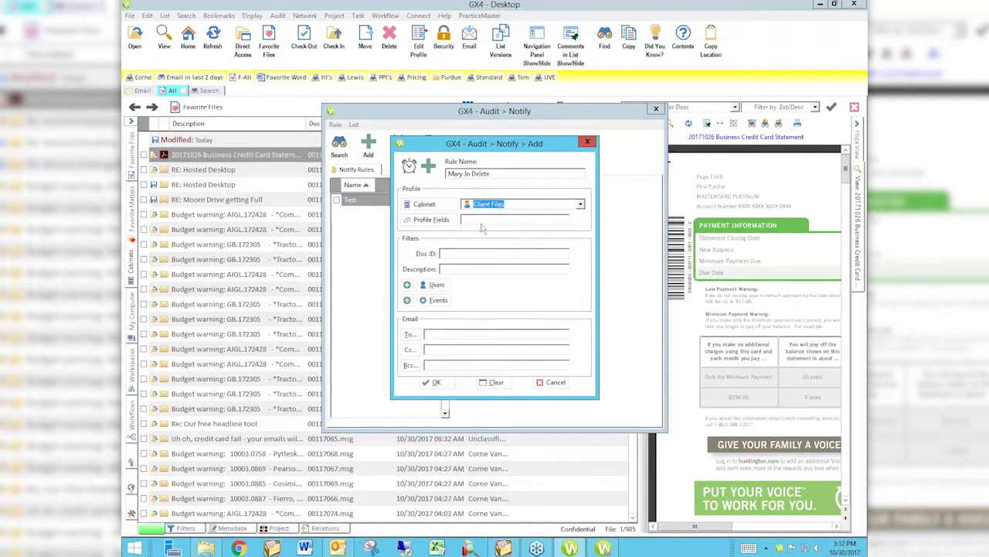
click(433, 220)
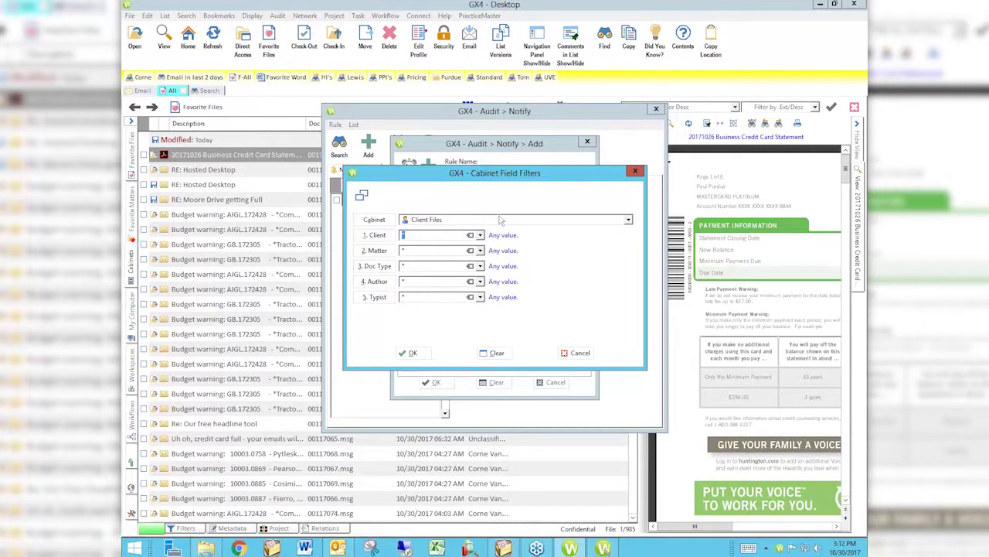
click(573, 352)
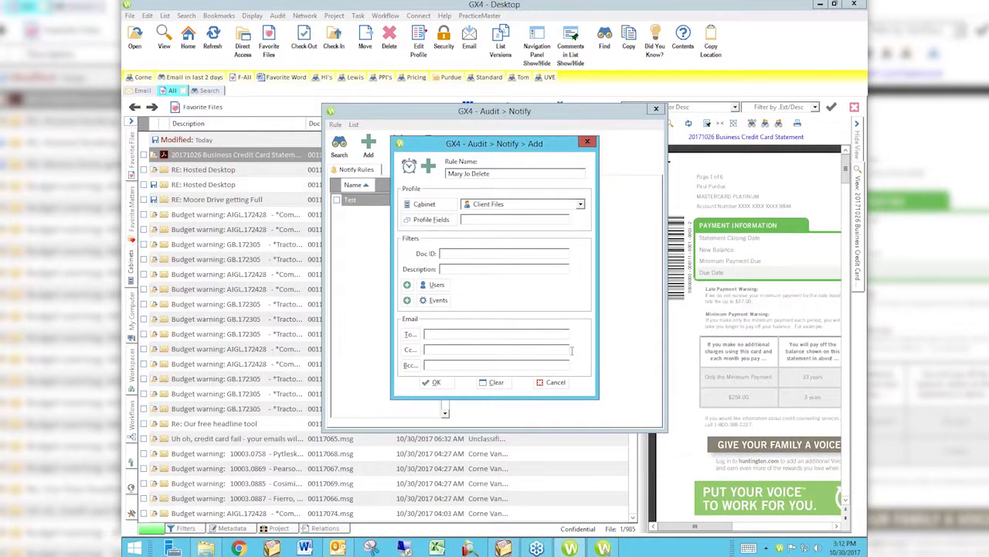
click(444, 269)
- Add a user filter limiting the rule to the one chosen user
click(406, 284)
click(436, 285)
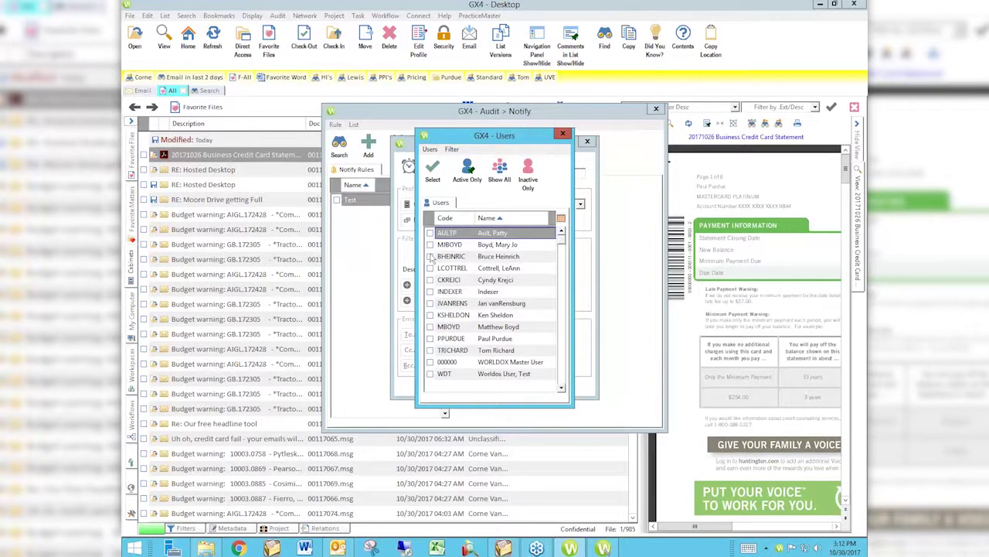
click(432, 245)
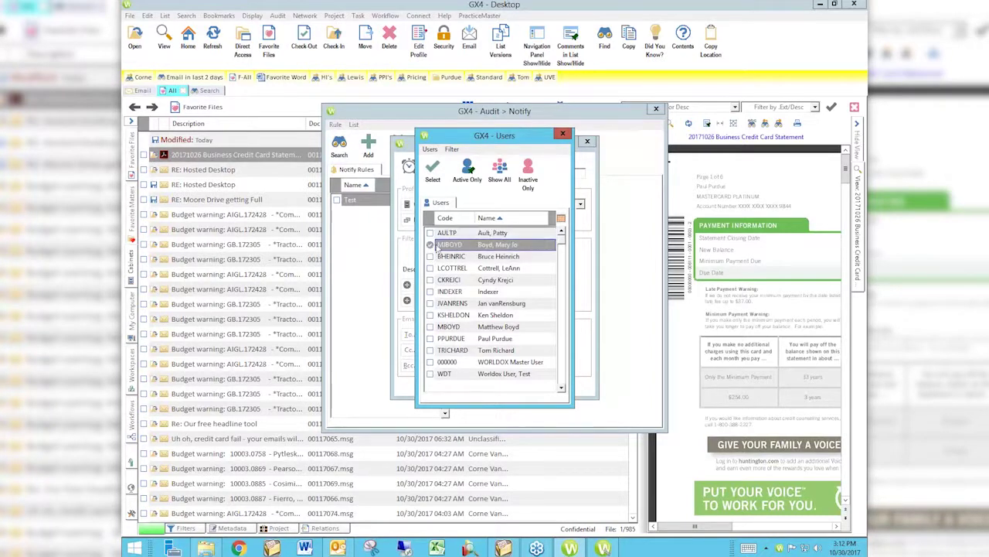
click(436, 173)
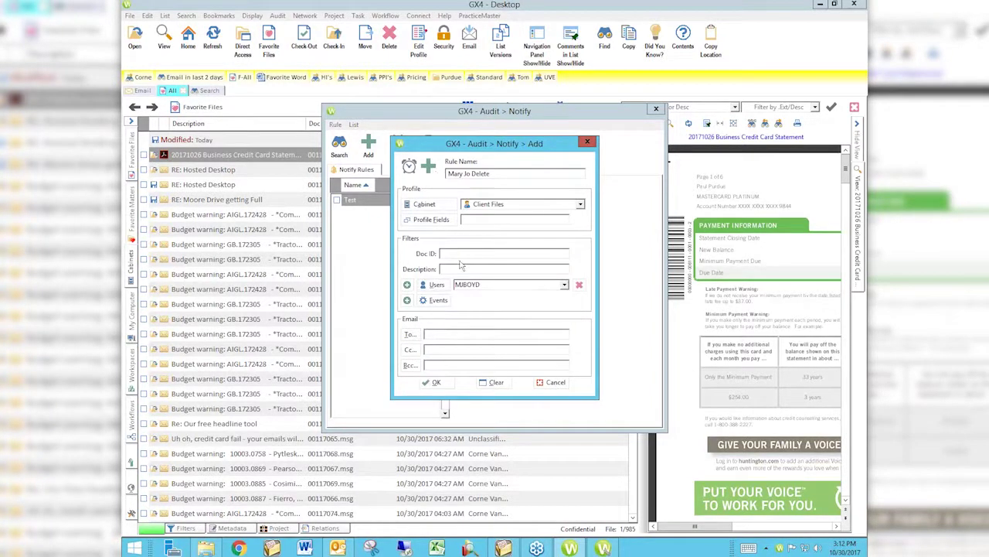
- Restrict the rule to the deleted event and move to the To recipient field
click(437, 300)
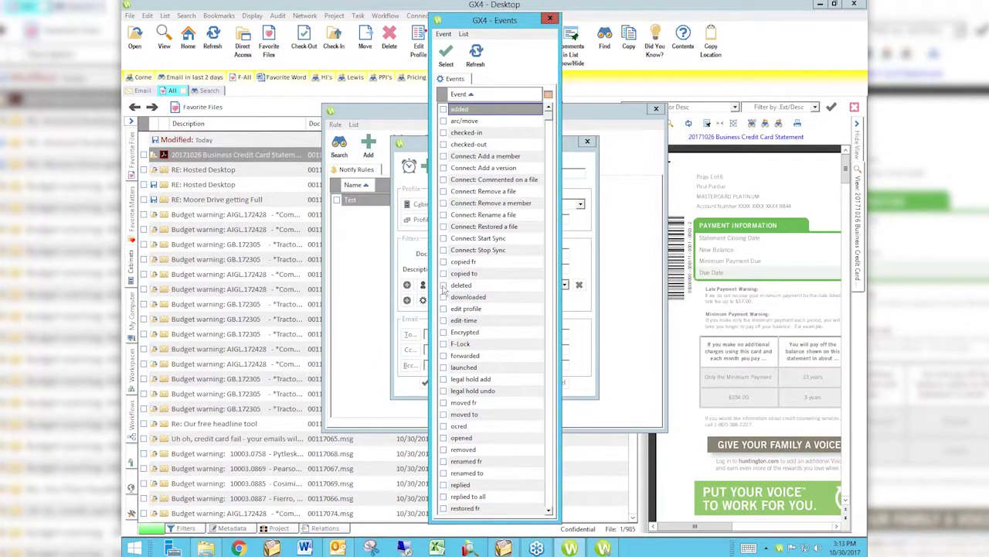
click(444, 285)
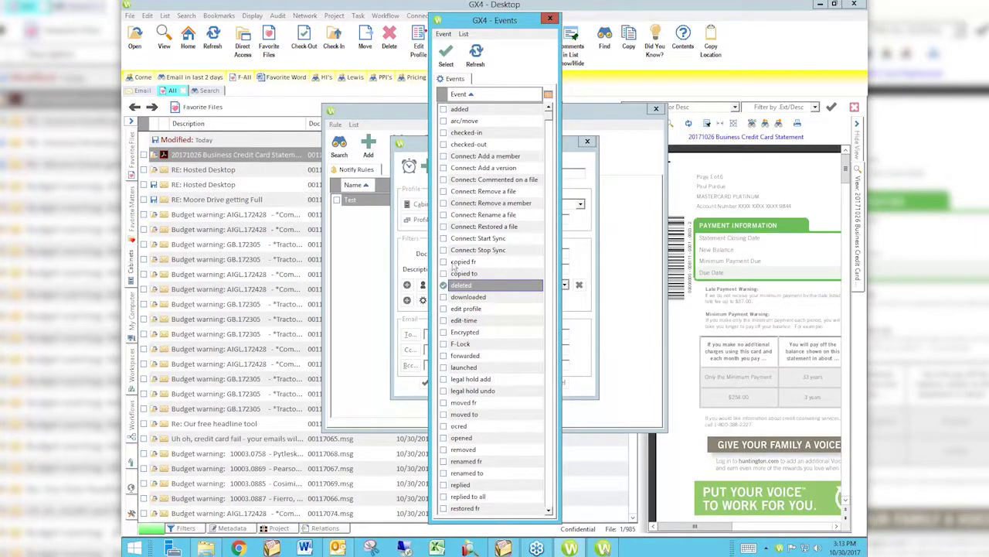
click(447, 54)
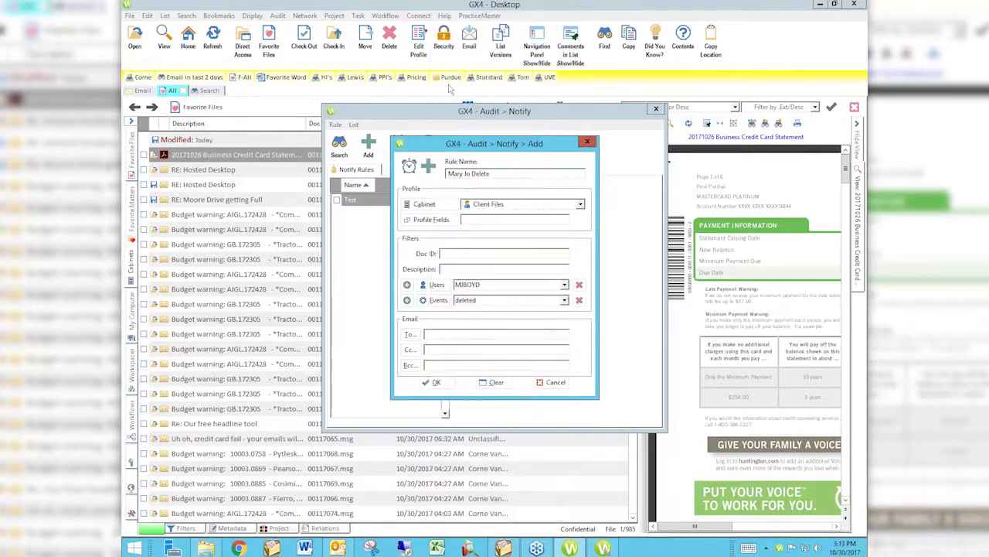
click(470, 335)
- Discard the unfinished notify rule and close the Audit Notify window
click(549, 382)
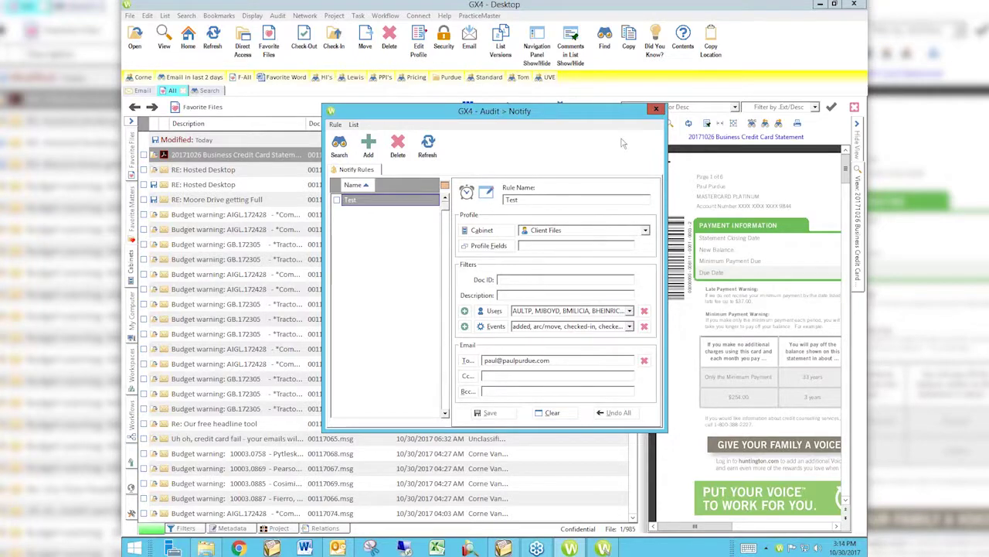
click(655, 112)
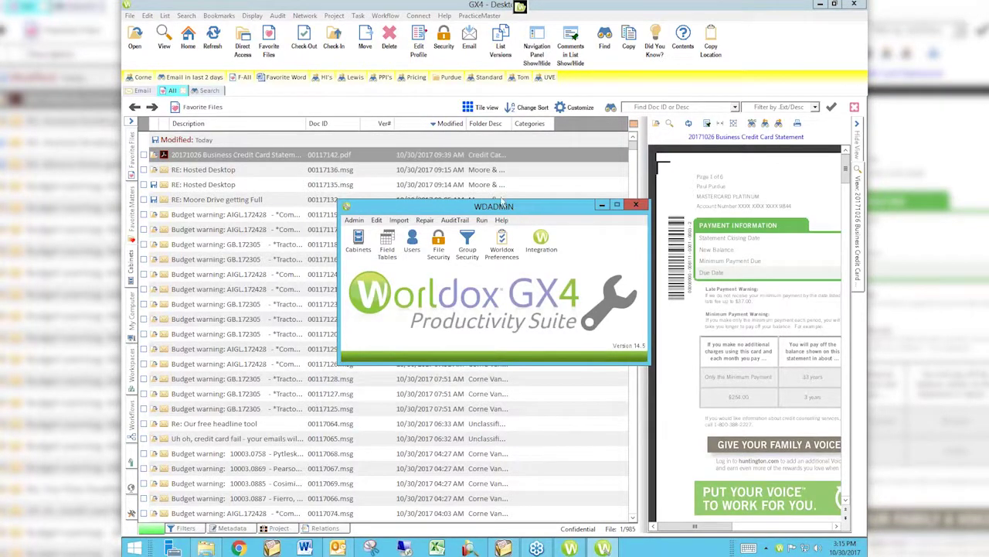
- Open the Email Properties dialog from WDADMIN's Edit menu
click(377, 220)
click(377, 220)
click(377, 220)
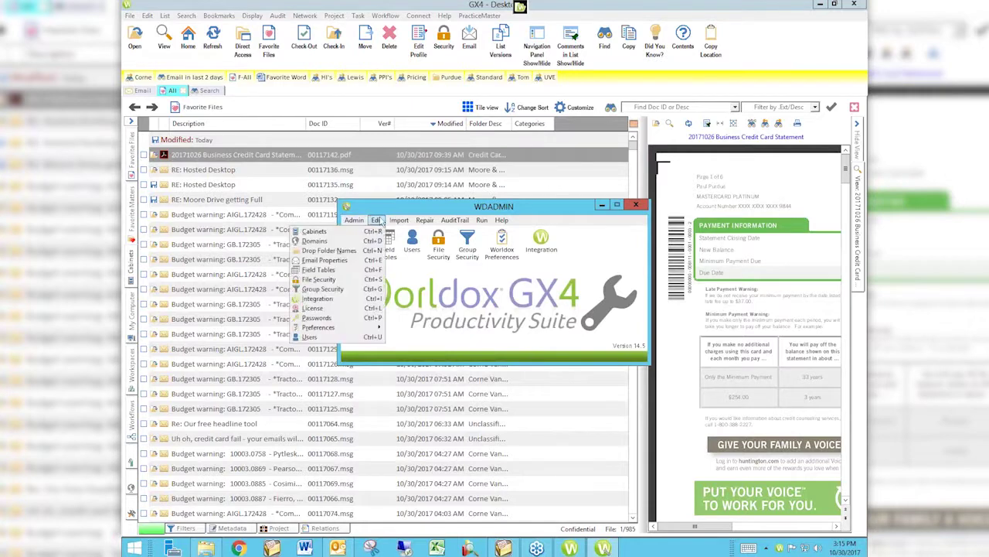
click(342, 263)
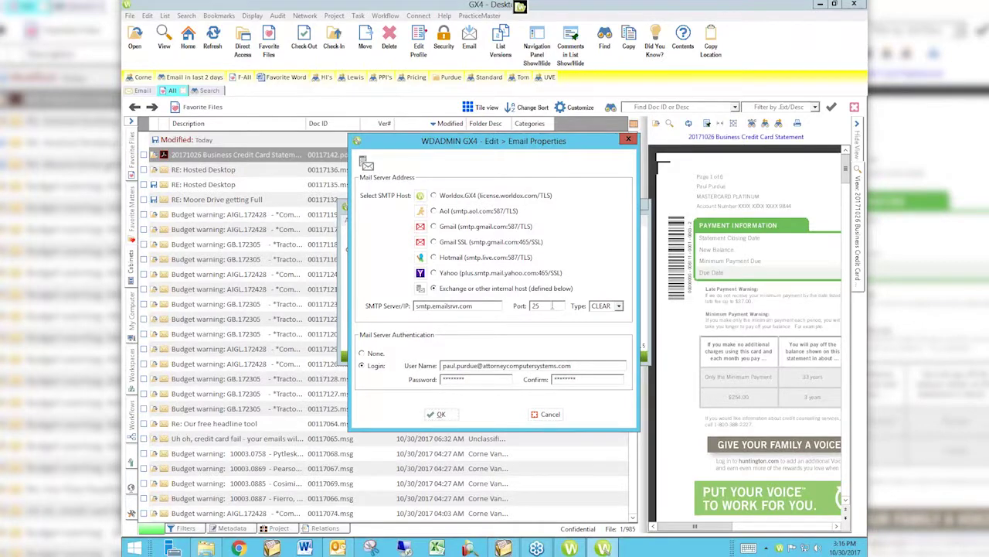
- Keep CLEAR as the email connection type, then switch to a Chrome window
click(618, 306)
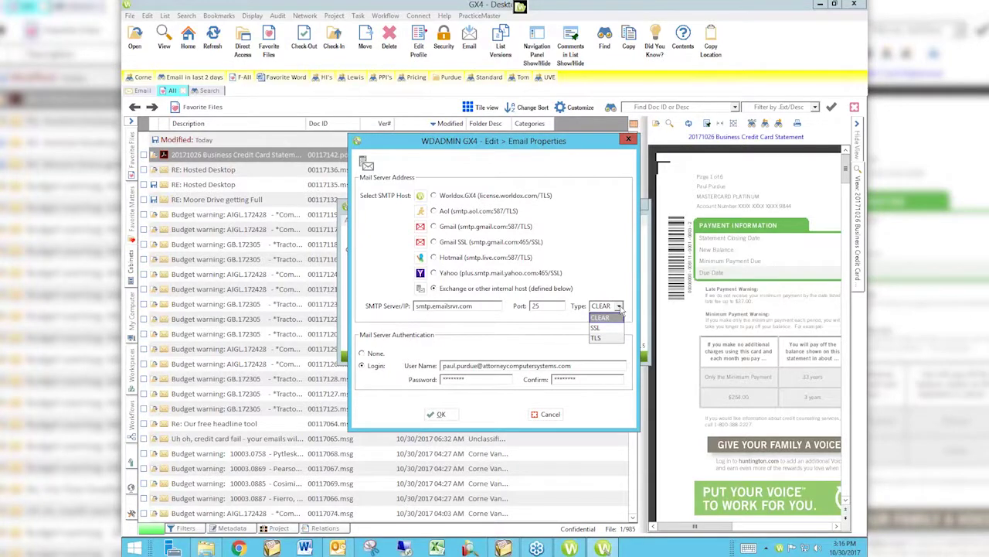
click(619, 280)
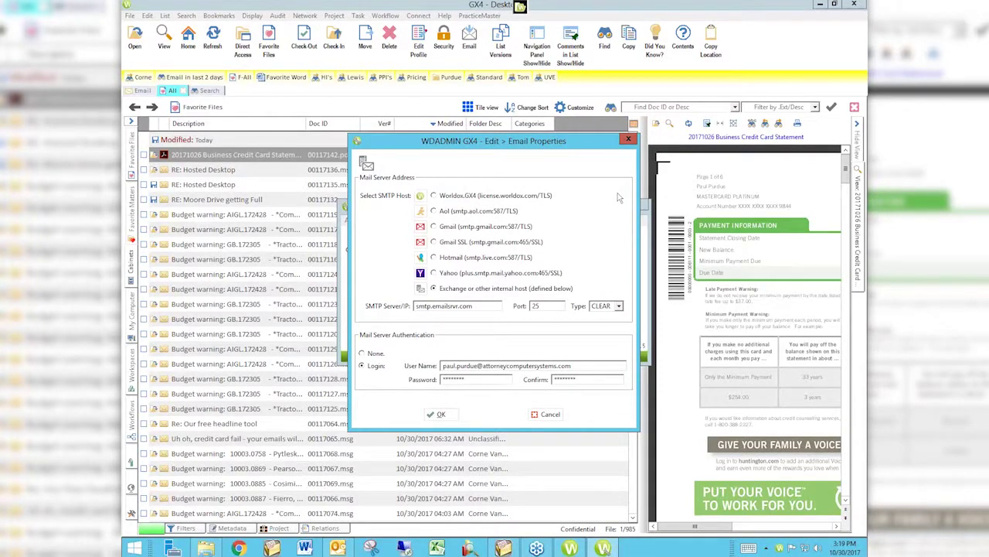
key(super+3)
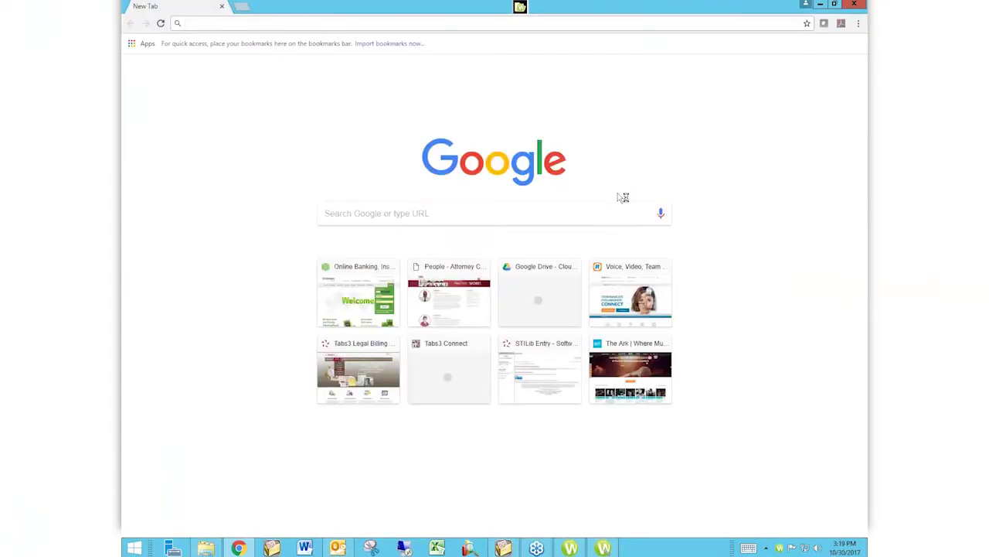
- Go to attorneycomputersystems.com/people/ in Chrome
text(attorneycomputersystems.com/people/)
key(Right)
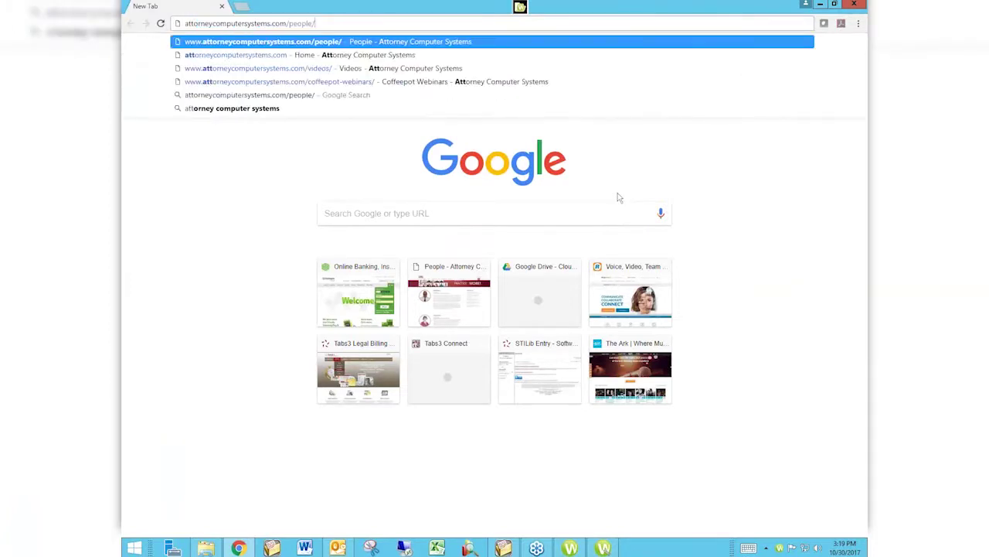
key(Left)
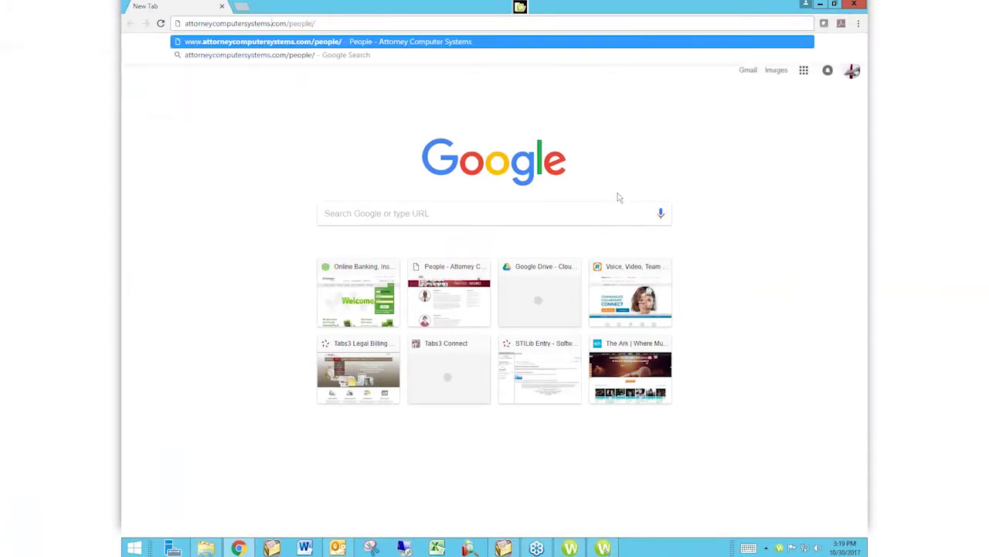
key(shift+Left)
key(Return)
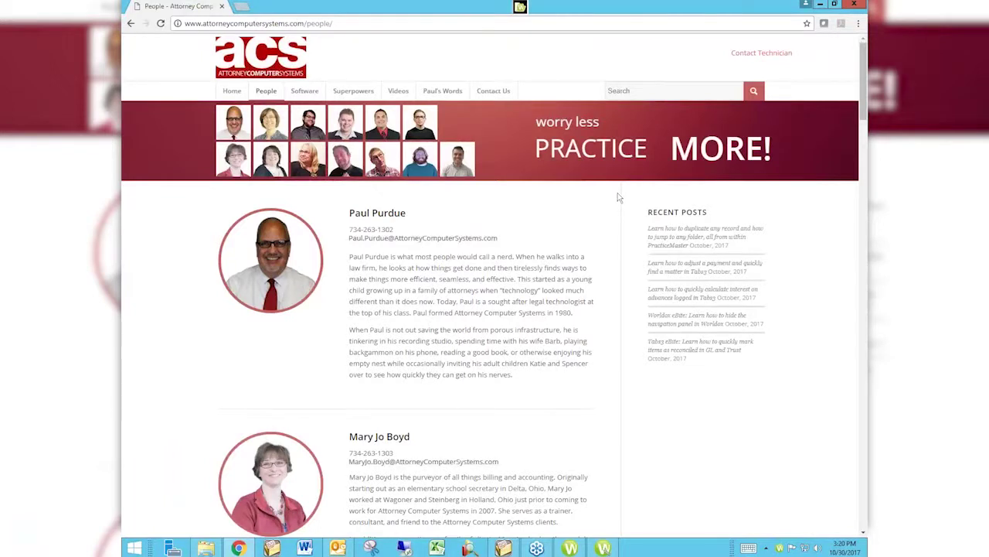
- Open the site's Videos page and scroll down to the six video series
click(399, 91)
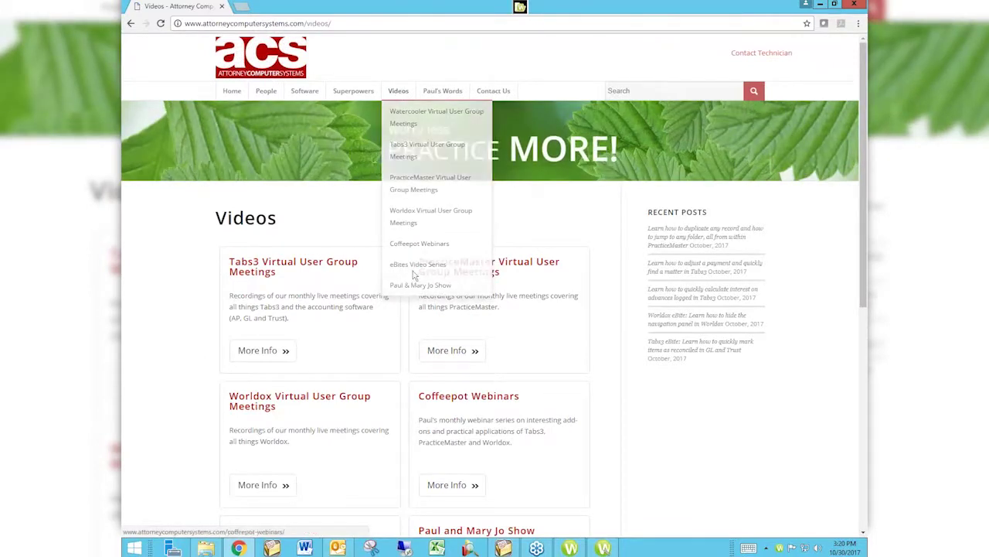
scroll(185, 348, down, 2)
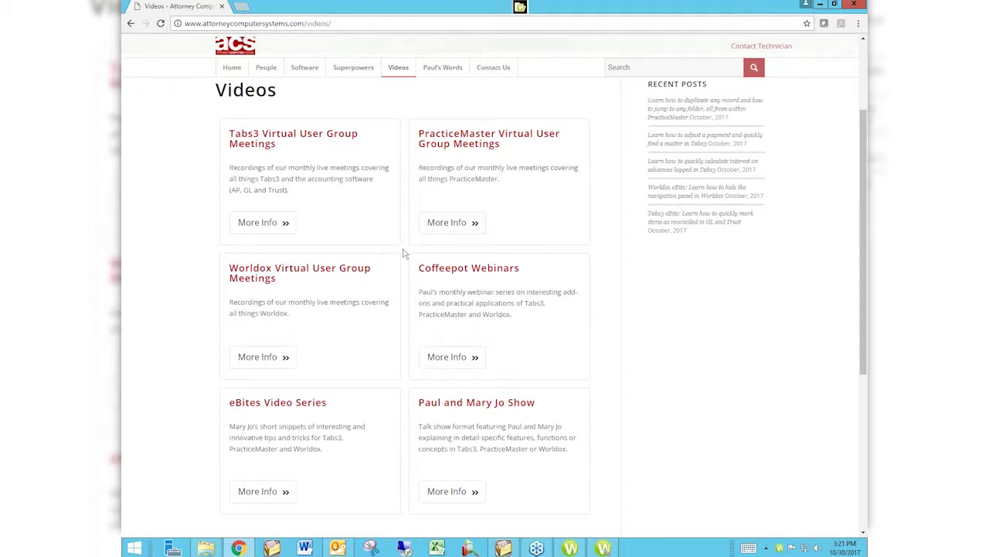
- Open More Info for Worldox Virtual User Group Meetings and browse the recorded meeting posts
click(263, 361)
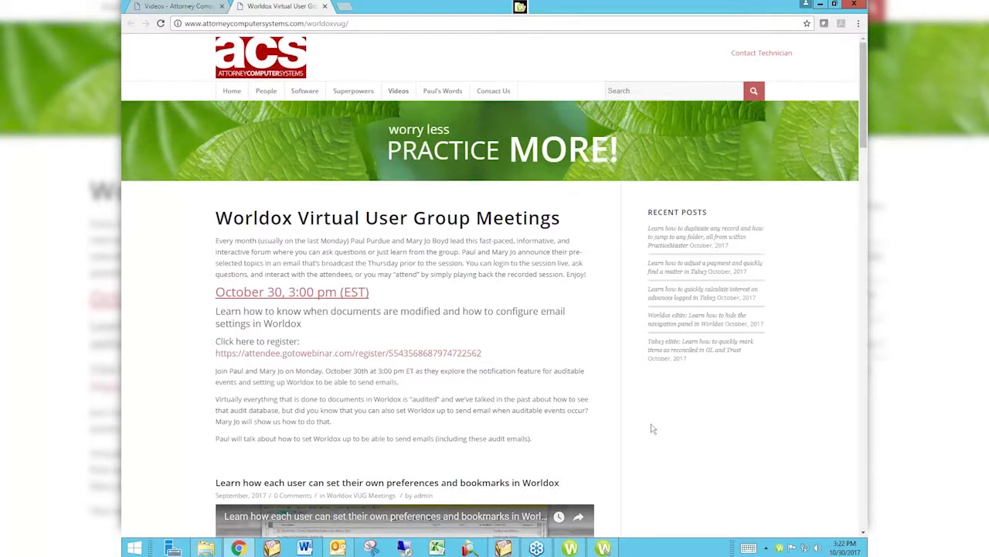
scroll(652, 429, down, 3)
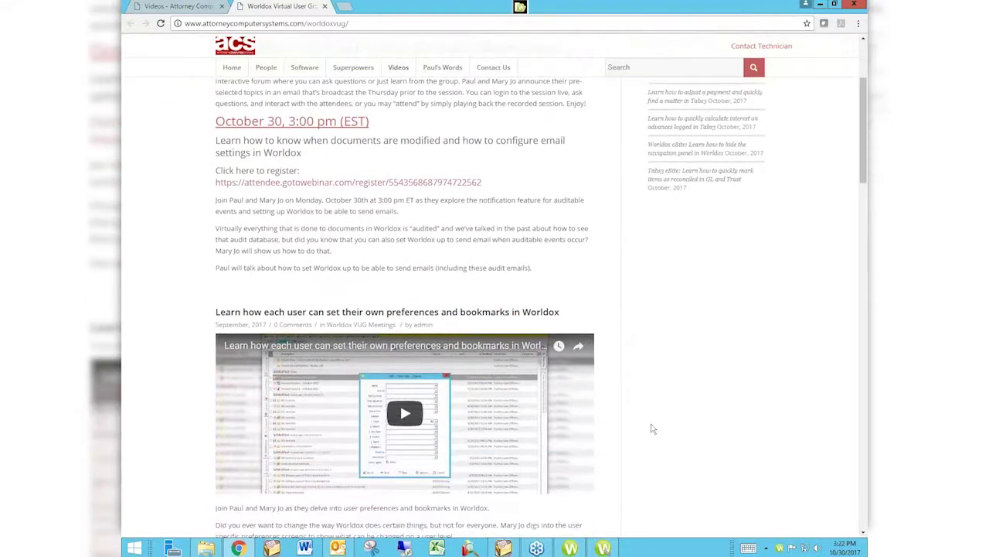
scroll(652, 429, down, 1)
scroll(652, 429, up, 1)
scroll(653, 391, down, 5)
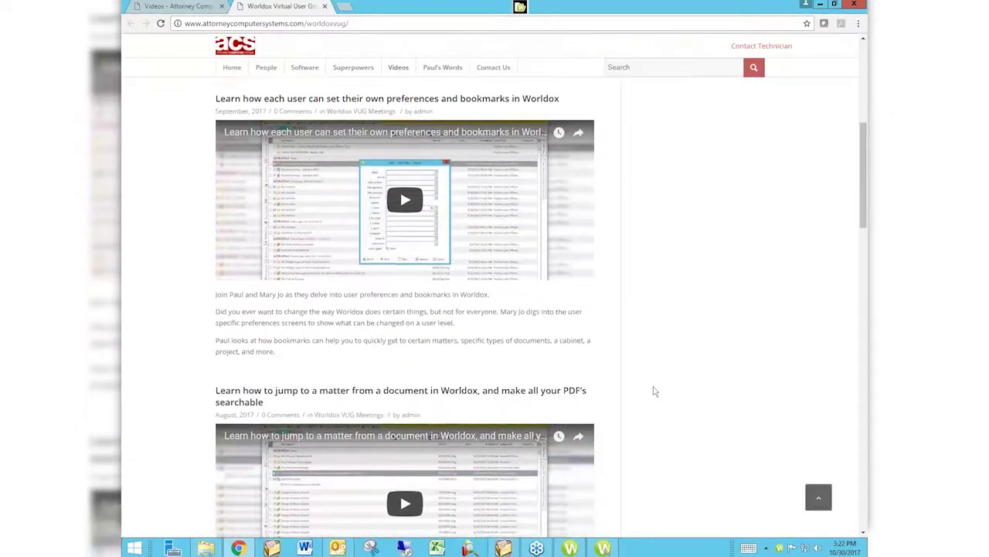
scroll(653, 391, down, 3)
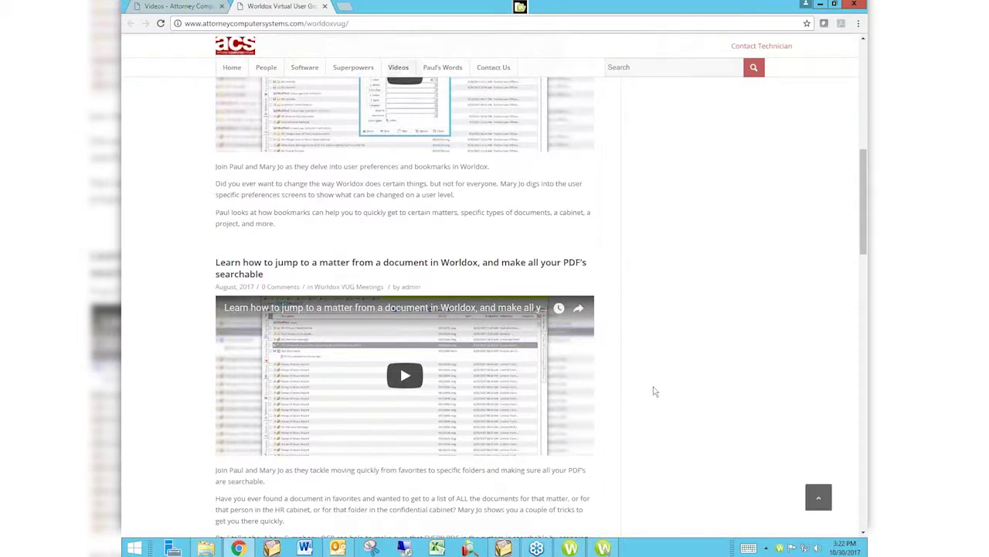
scroll(672, 305, up, 5)
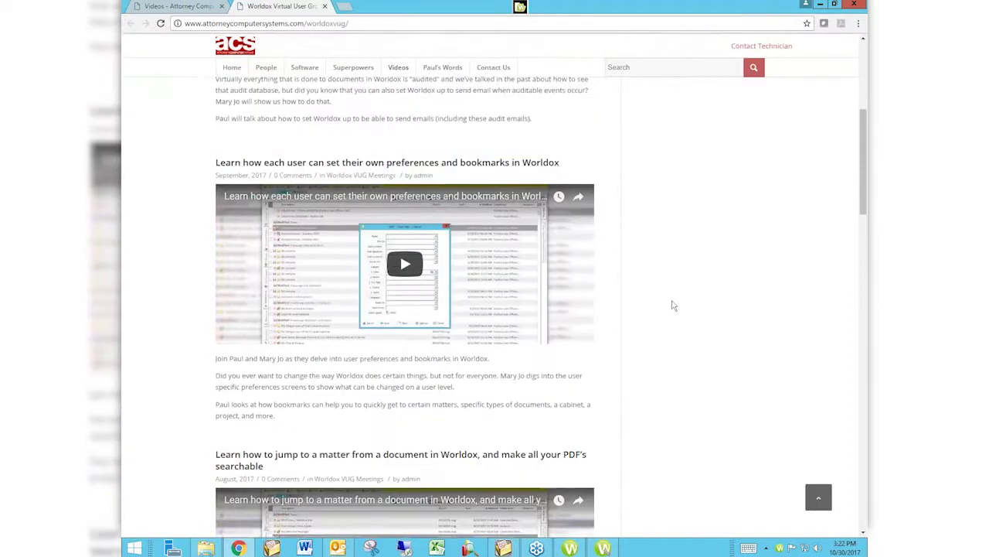
scroll(672, 305, up, 1)
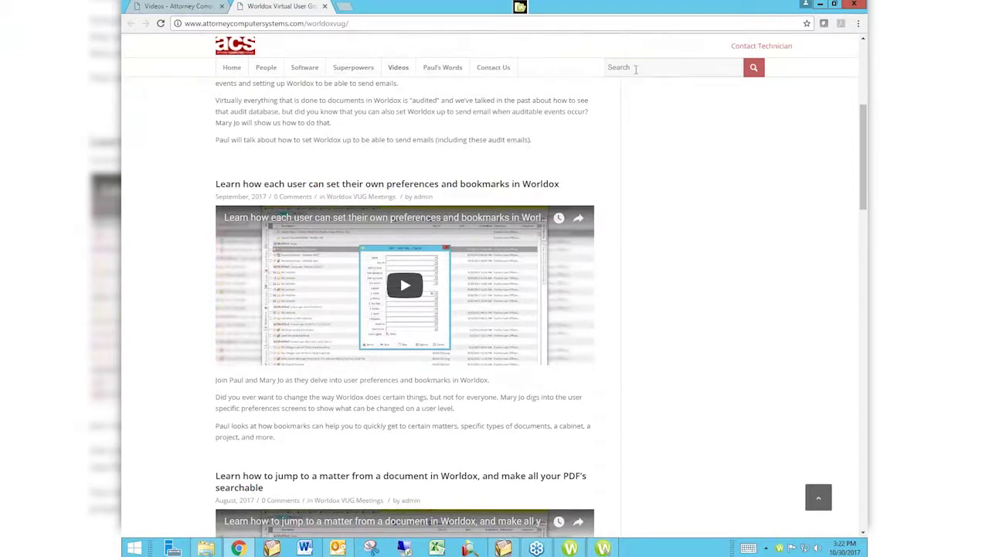